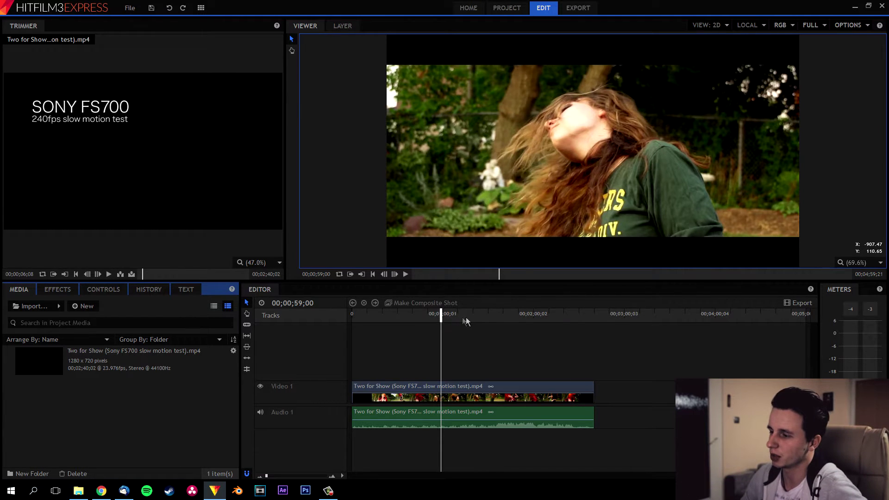
# Step: Park the playhead at 00;01;44;01, undo a trial slice there, and return to the Select tool
pyautogui.moveTo(441, 317); pyautogui.dragTo(470, 318)
pyautogui.click(509, 316)
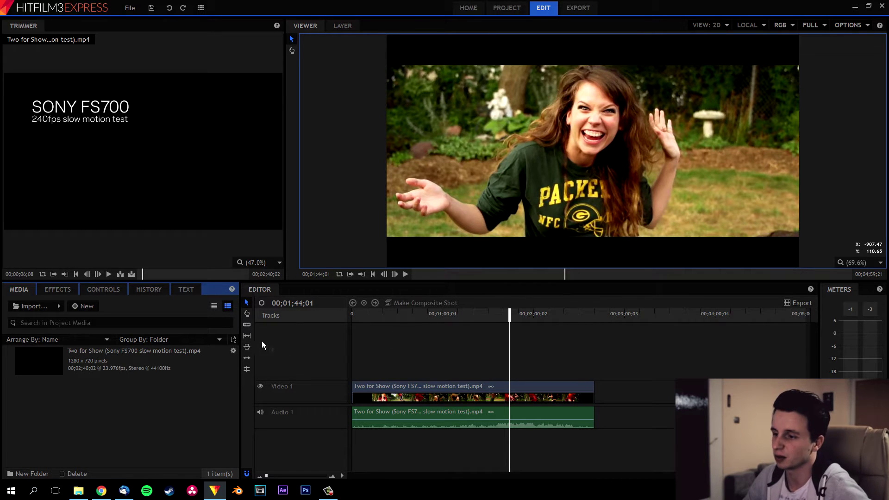
pyautogui.click(537, 386)
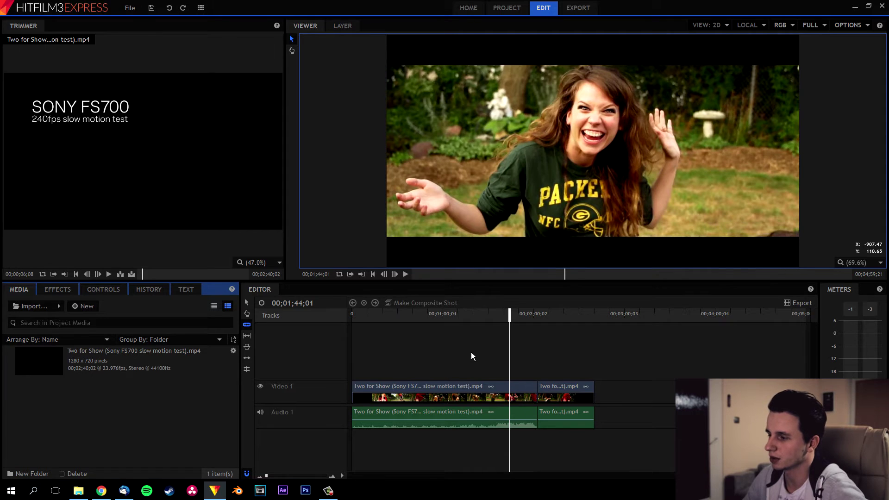
pyautogui.hotkey('ctrl', 'z')
pyautogui.click(247, 303)
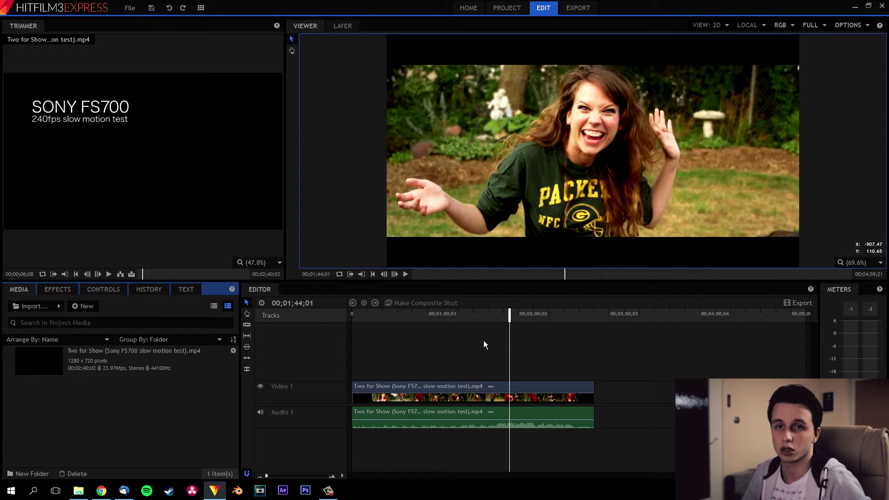
# Step: Open File > Options on the Shortcuts tab and select the Slice Selected Objects/Layers entry
pyautogui.click(130, 8)
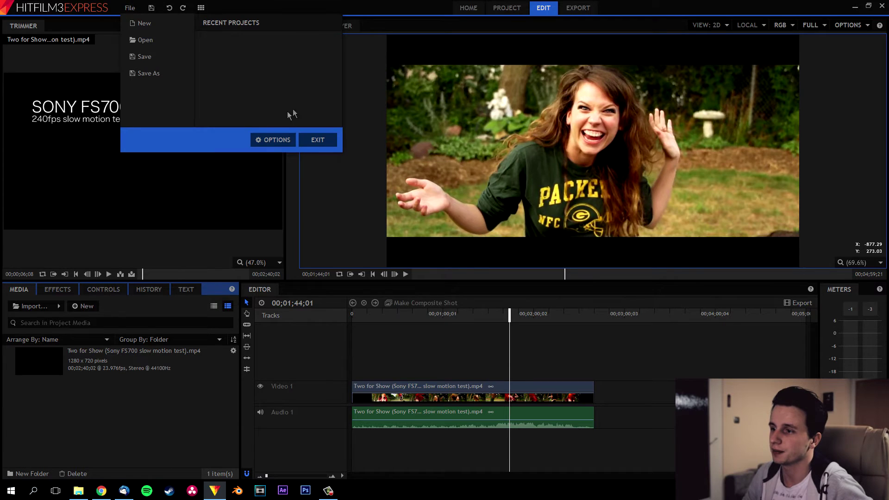
pyautogui.click(266, 139)
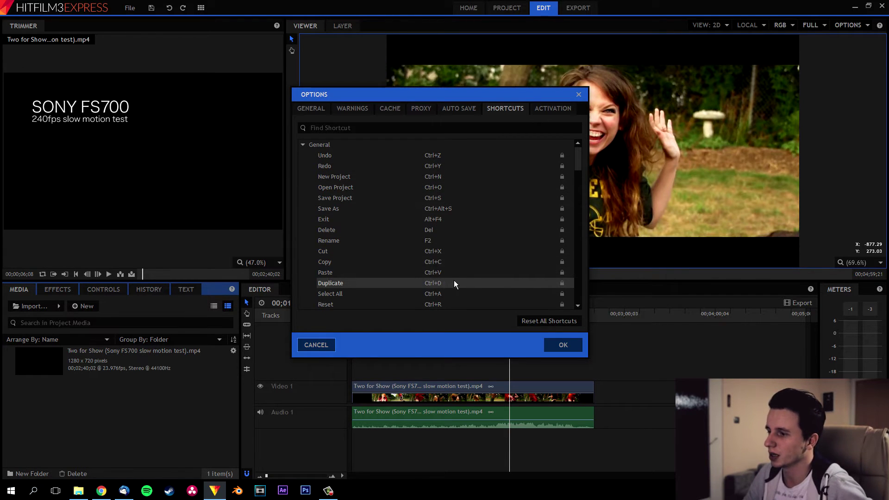
pyautogui.moveTo(577, 159); pyautogui.dragTo(584, 220)
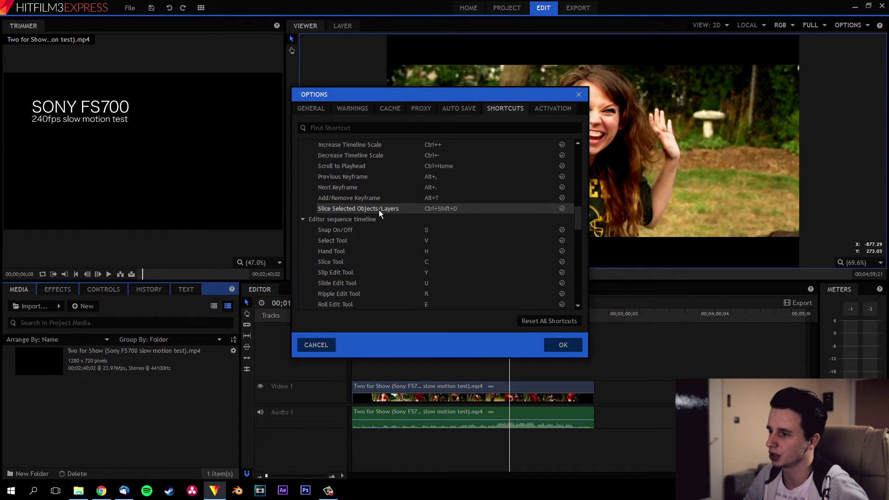
pyautogui.click(446, 211)
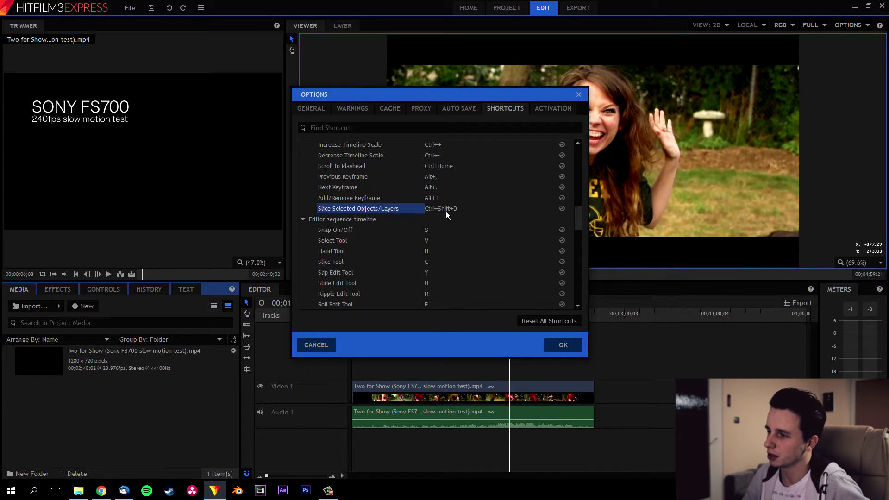
# Step: Give slicing a temporary shortcut, then remap Snap On/Off to Ctrl+Shift+D to free S
pyautogui.press('s')
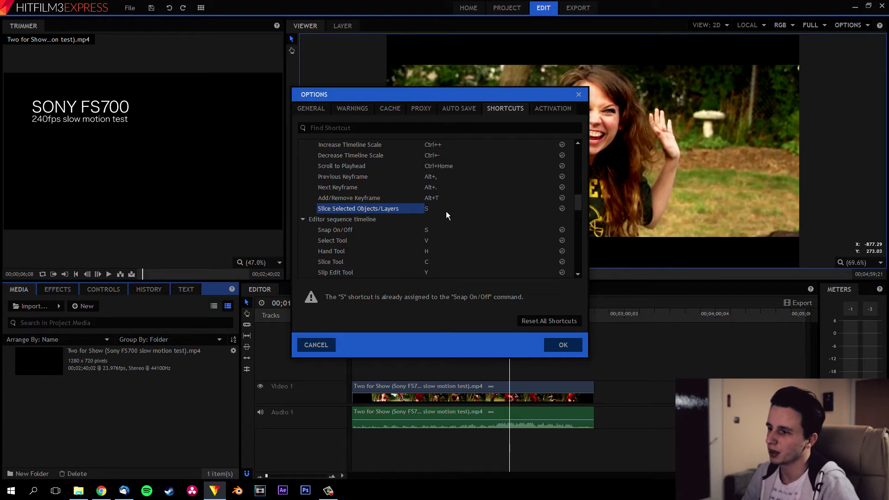
pyautogui.press('Return')
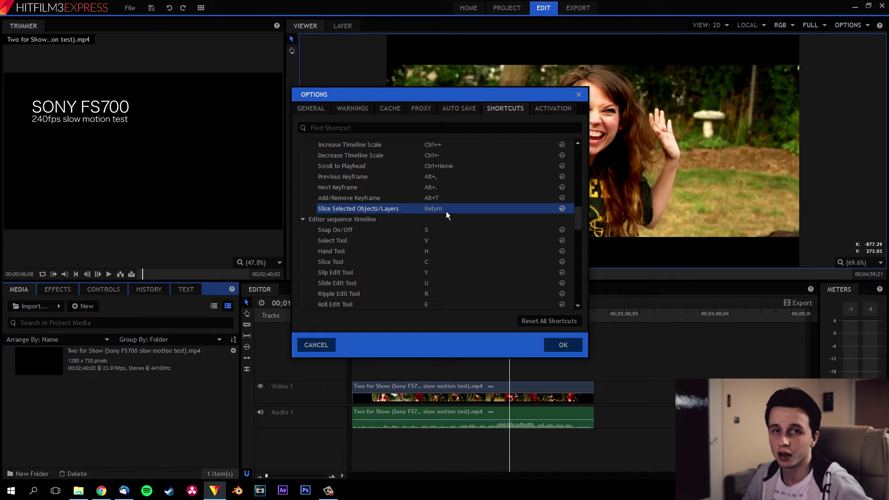
pyautogui.click(429, 234)
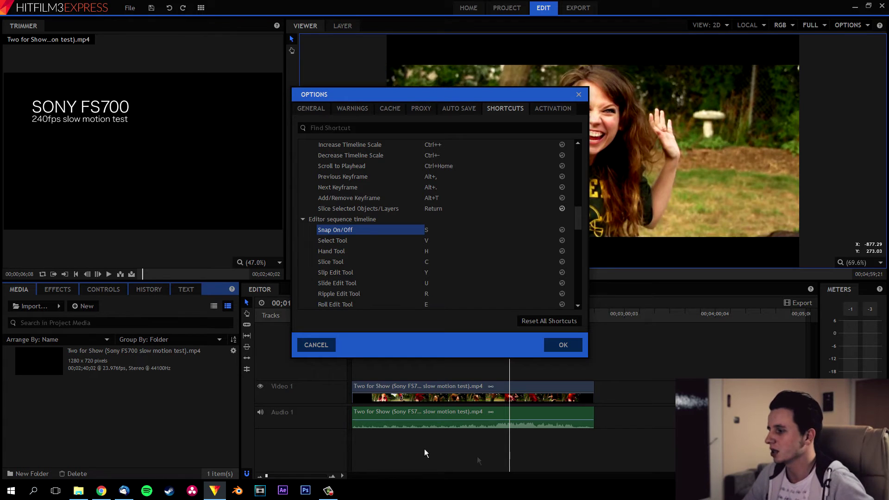
pyautogui.click(424, 229)
pyautogui.hotkey('ctrl', 'shift')
pyautogui.hotkey('ctrl', 'shift', 'd')
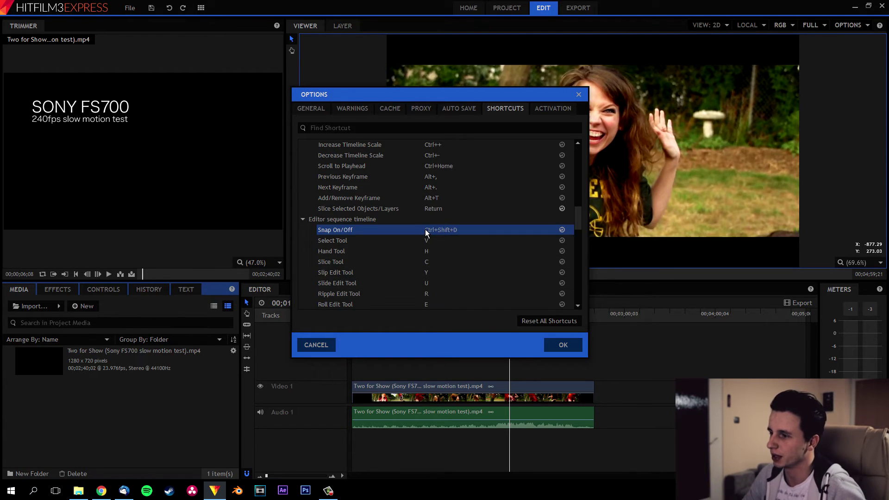
# Step: Set the composite shot Snap On/Off shortcut to Ctrl+Shift+D as well
pyautogui.scroll(-1, 439, 253)
pyautogui.scroll(-2, 439, 254)
pyautogui.scroll(-2, 437, 231)
pyautogui.click(434, 188)
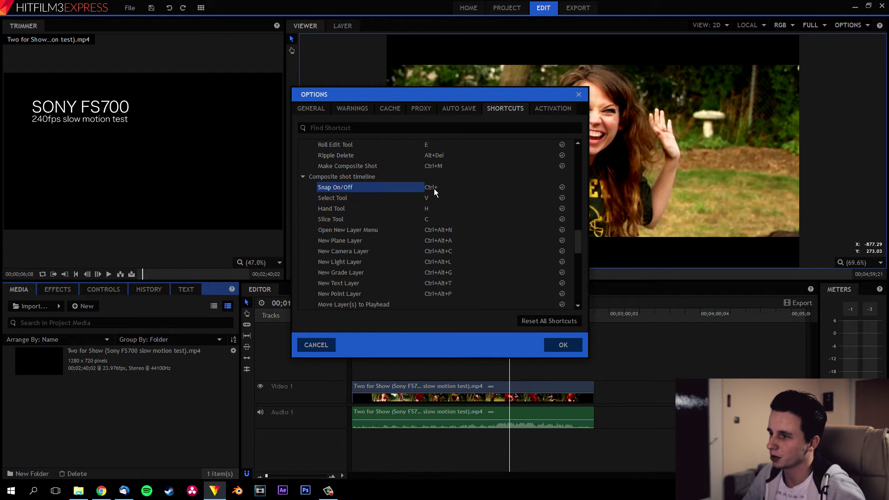
pyautogui.hotkey('ctrl', 'shift', 'd')
# Step: Assign S to Slice Selected Objects/Layers and confirm the Options changes
pyautogui.scroll(4, 434, 187)
pyautogui.click(432, 180)
pyautogui.press('s')
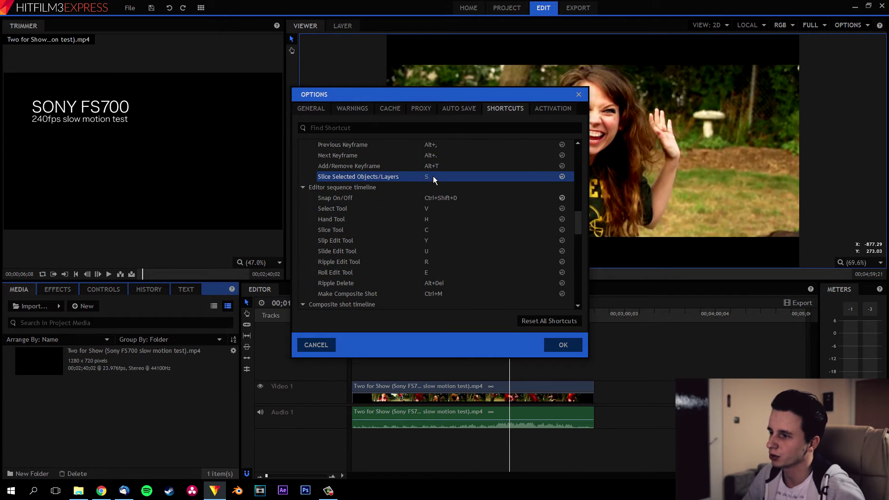
pyautogui.click(564, 345)
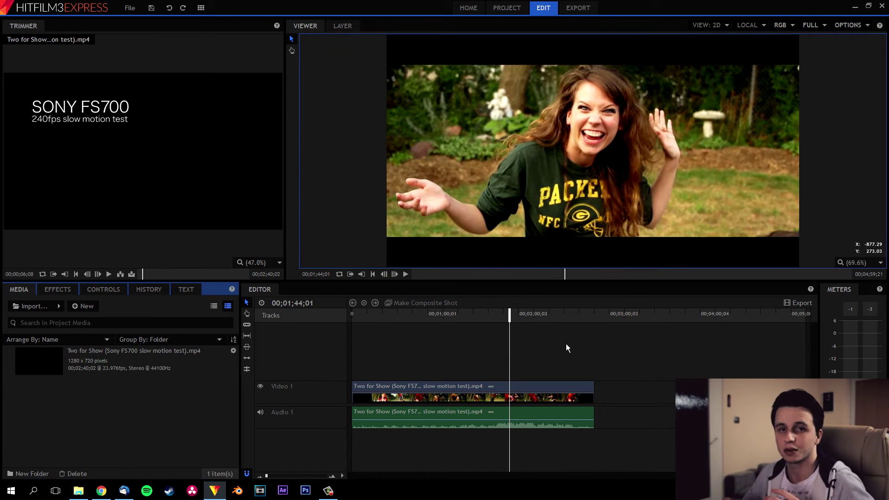
# Step: Select the clip and slice it at 00;01;38;12
pyautogui.click(509, 315)
pyautogui.click(482, 316)
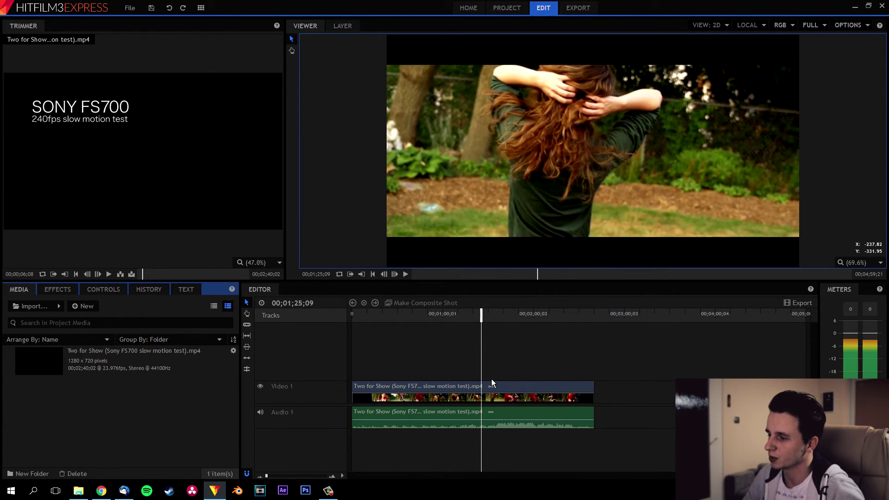
pyautogui.click(500, 315)
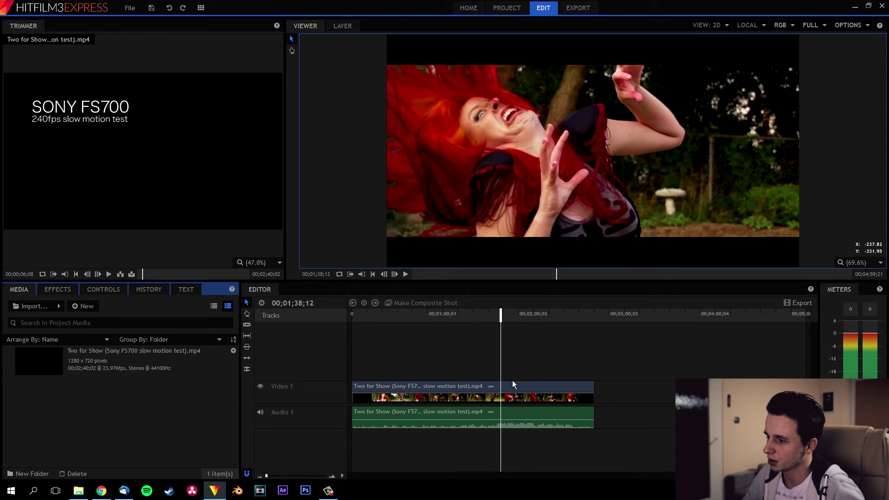
pyautogui.click(508, 394)
pyautogui.hotkey('ctrl', 'shift', 'd')
# Step: Slice the clip again at 00;02;02;03 and 00;02;22;07
pyautogui.click(536, 316)
pyautogui.hotkey('ctrl', 'shift', 'd')
pyautogui.click(566, 313)
pyautogui.hotkey('ctrl', 'shift', 'd')
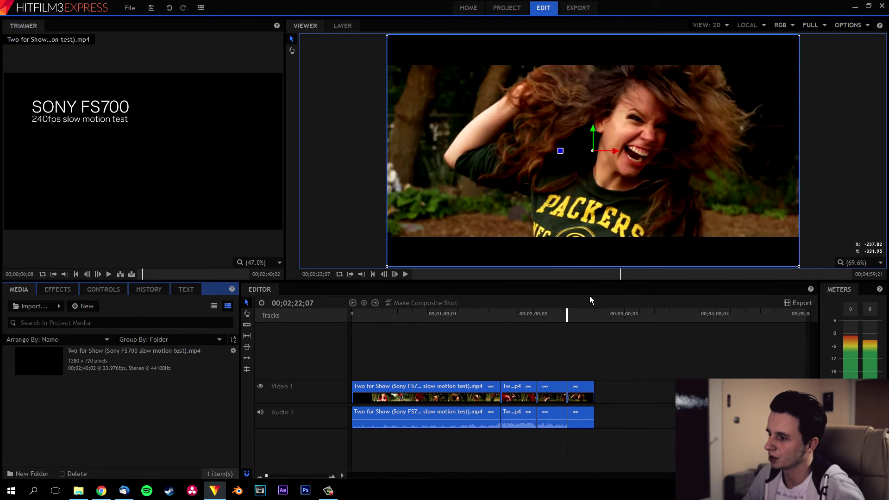
pyautogui.click(130, 13)
pyautogui.click(268, 140)
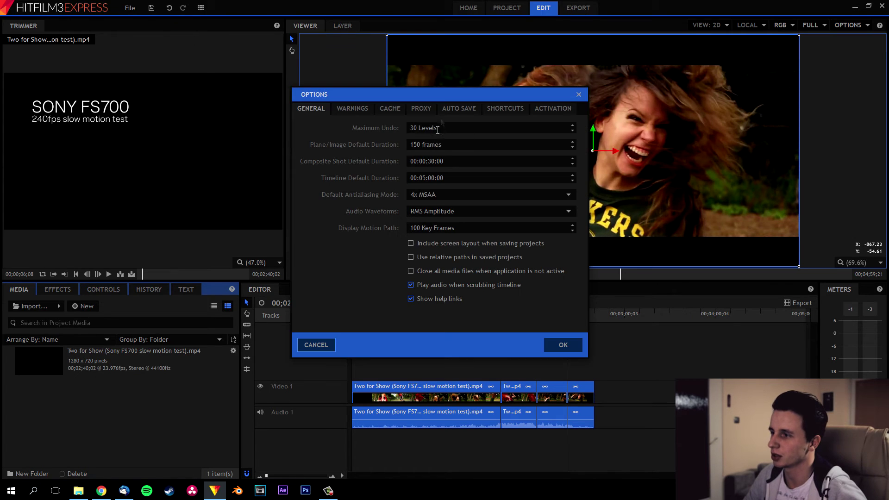
pyautogui.click(492, 113)
pyautogui.moveTo(576, 157); pyautogui.dragTo(585, 190)
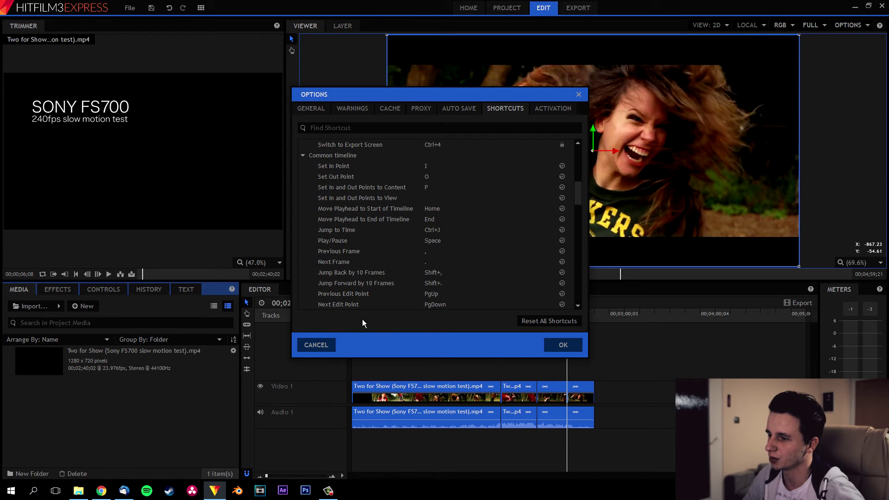
pyautogui.click(315, 348)
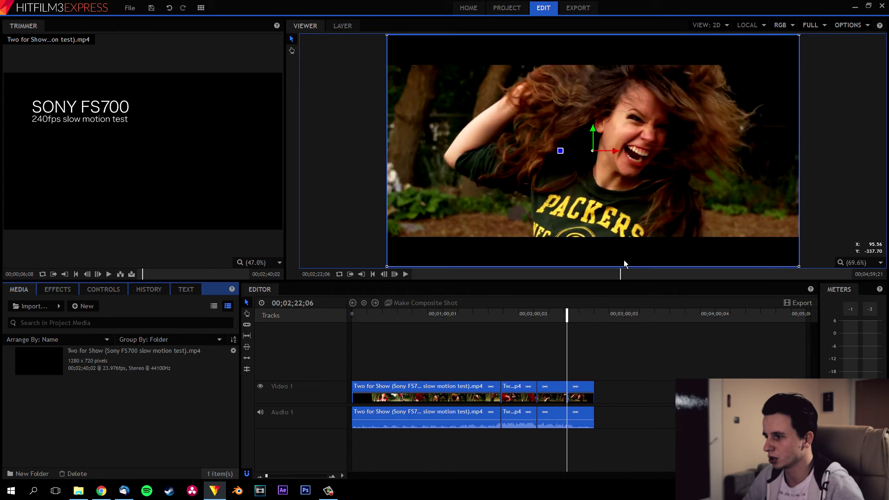
pyautogui.click(618, 275)
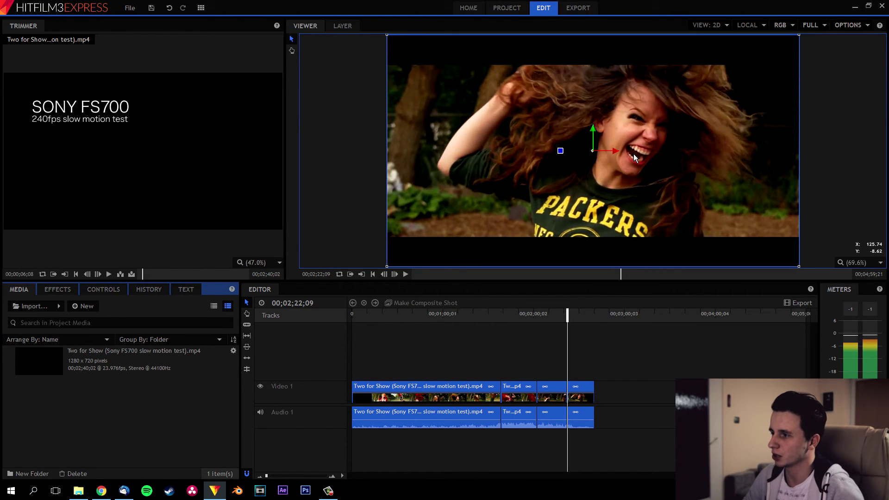
pyautogui.press('Left')
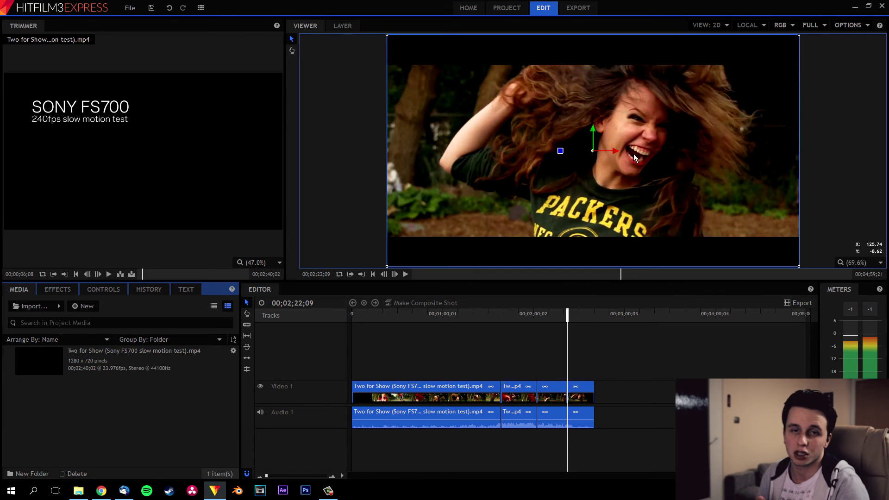